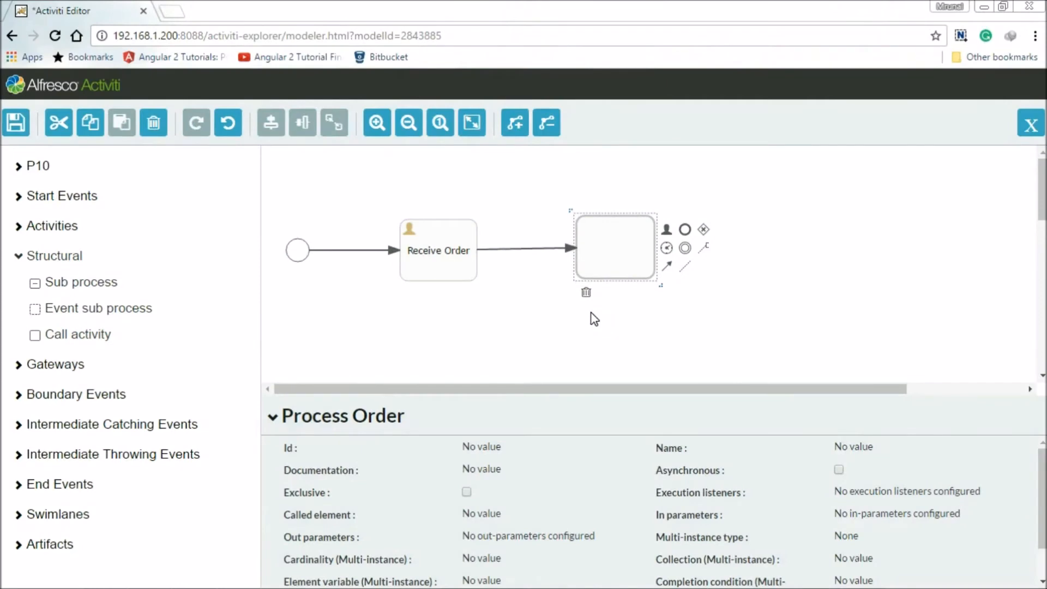
Name the selected call activity "Call PayemntProcess".
click(853, 455)
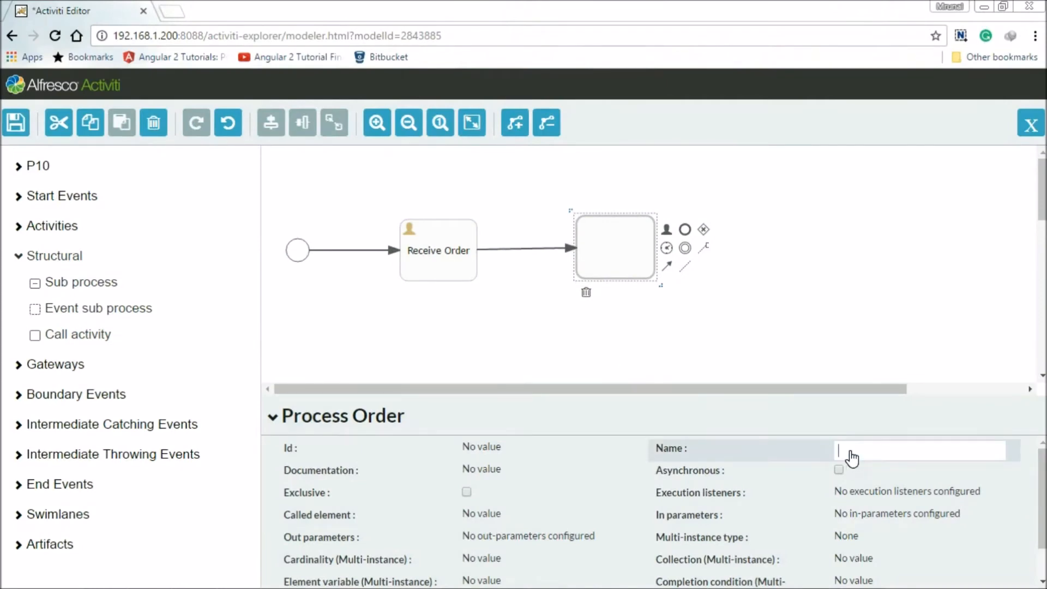
text(Call PayemntProcess)
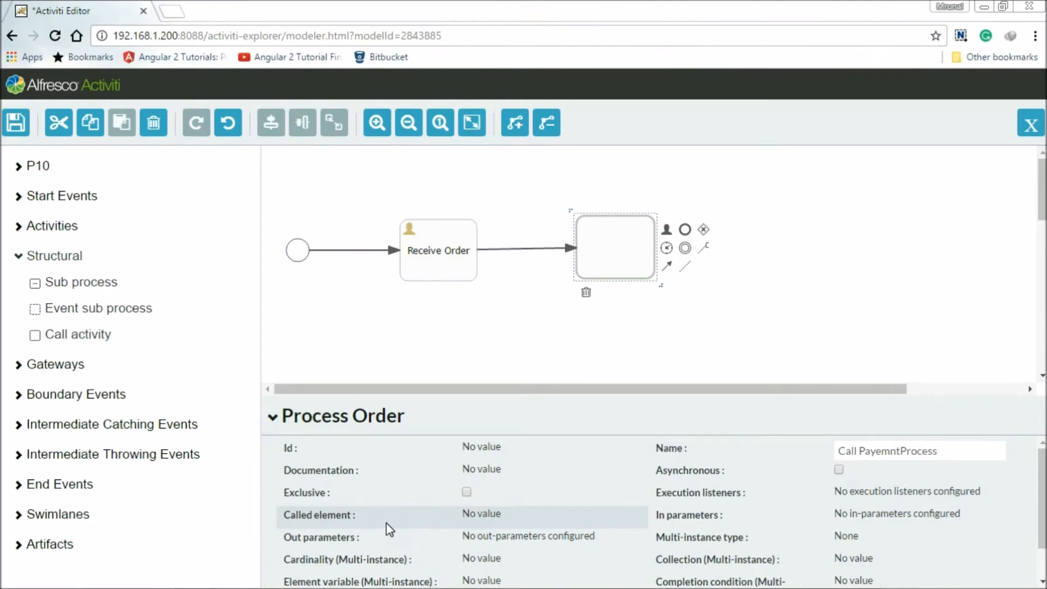
Set the call activity's called element to PaymentProcess.
click(492, 522)
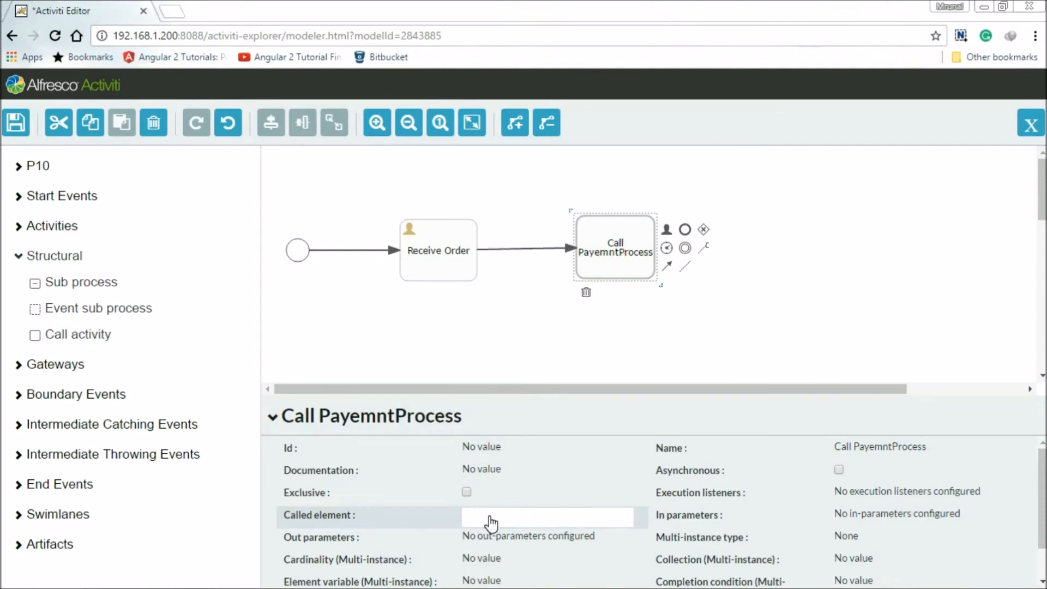
text(PaymentProcess)
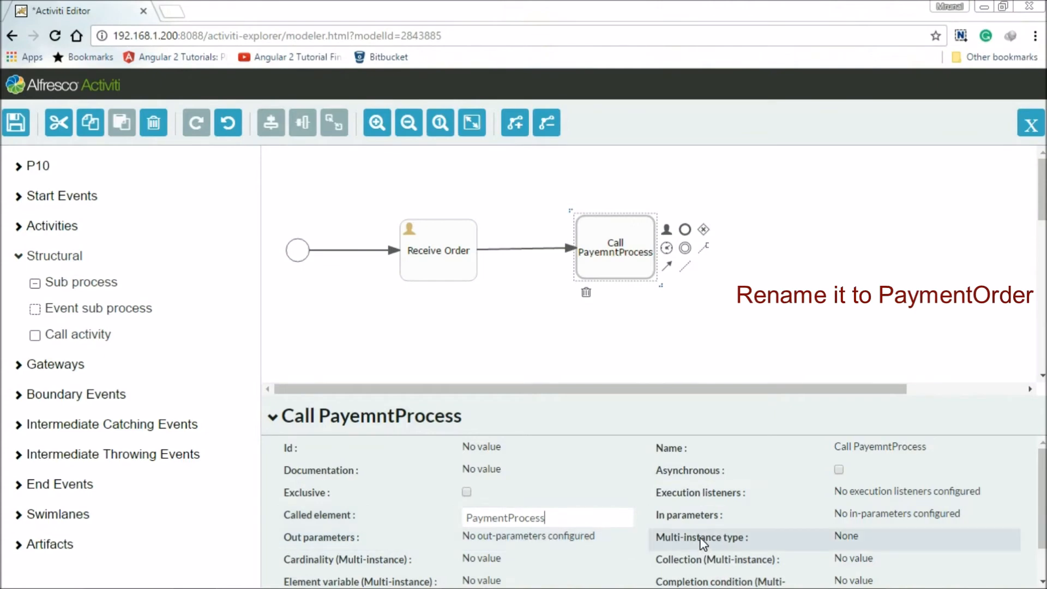
Review the call activity's In parameters and its remaining properties without changing them.
click(865, 522)
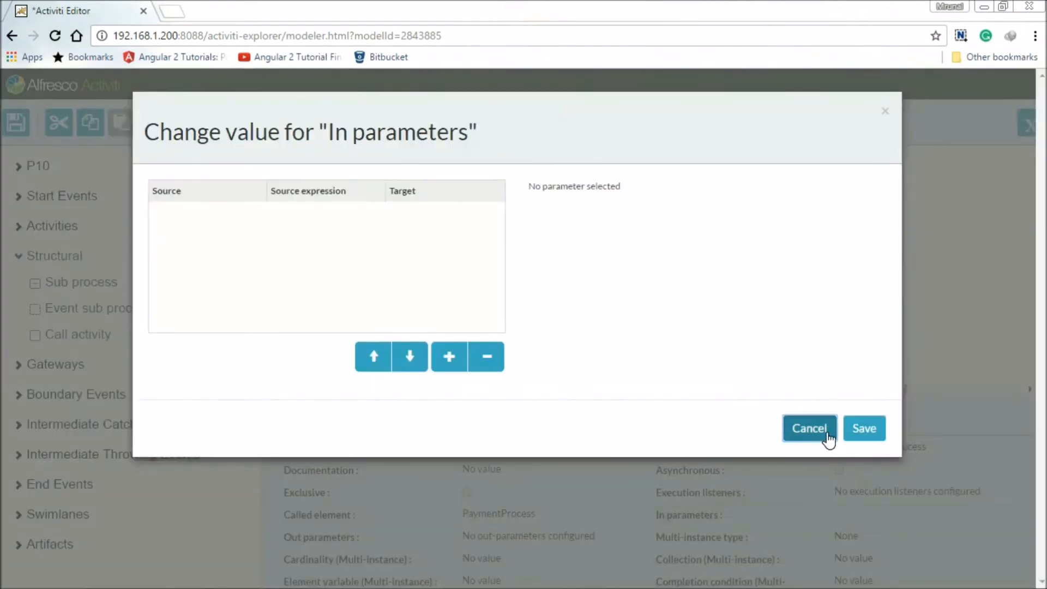
click(826, 434)
scroll(980, 491, down, 2)
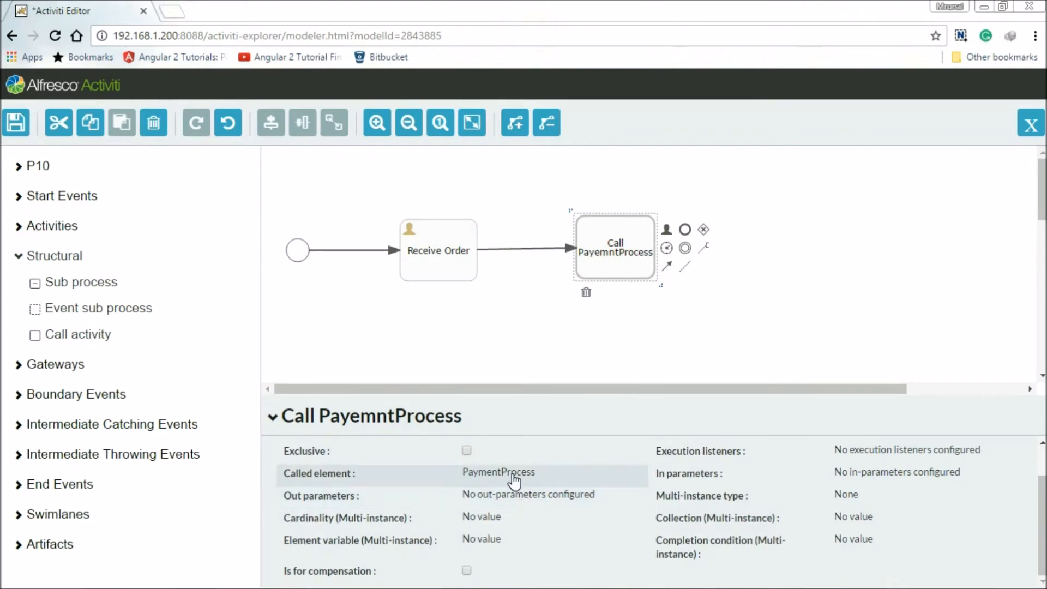
scroll(524, 464, up, 1)
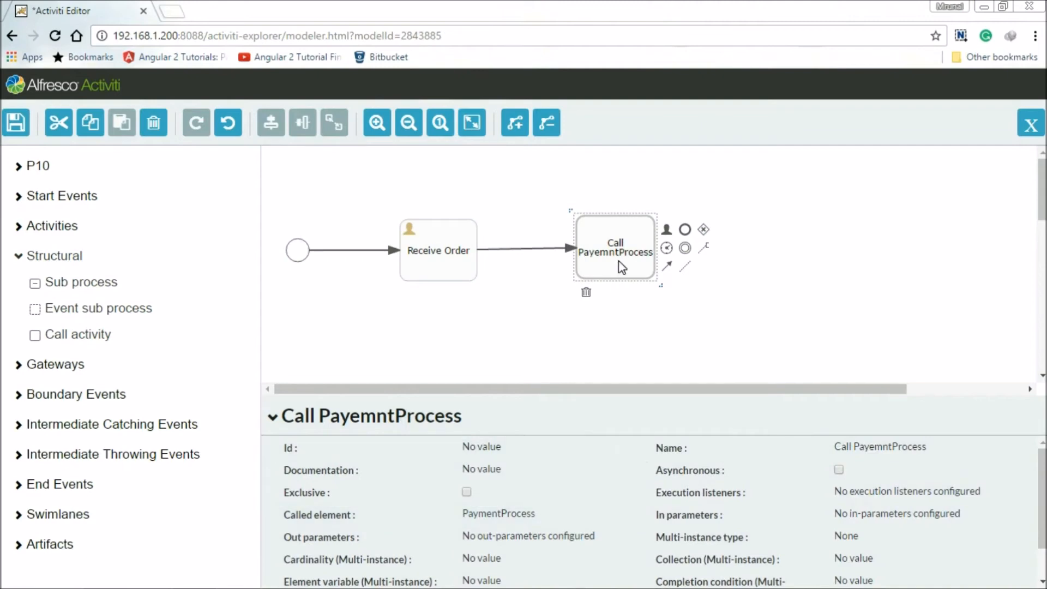
Add a user task after the call activity and connect the two with a sequence flow.
click(20, 230)
drag(36, 253, 790, 251)
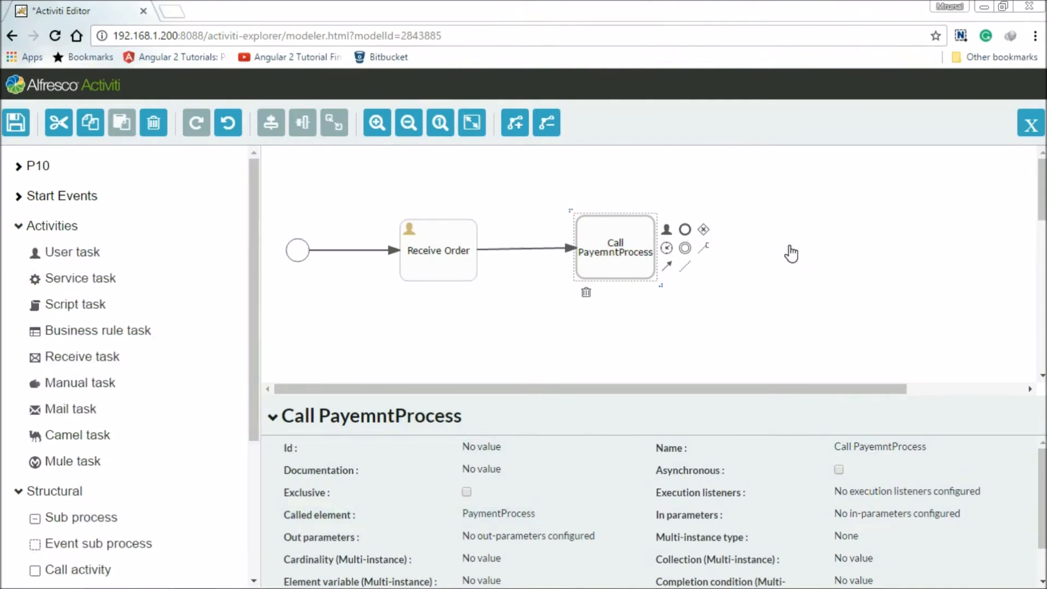
click(646, 261)
drag(665, 264, 781, 253)
click(782, 273)
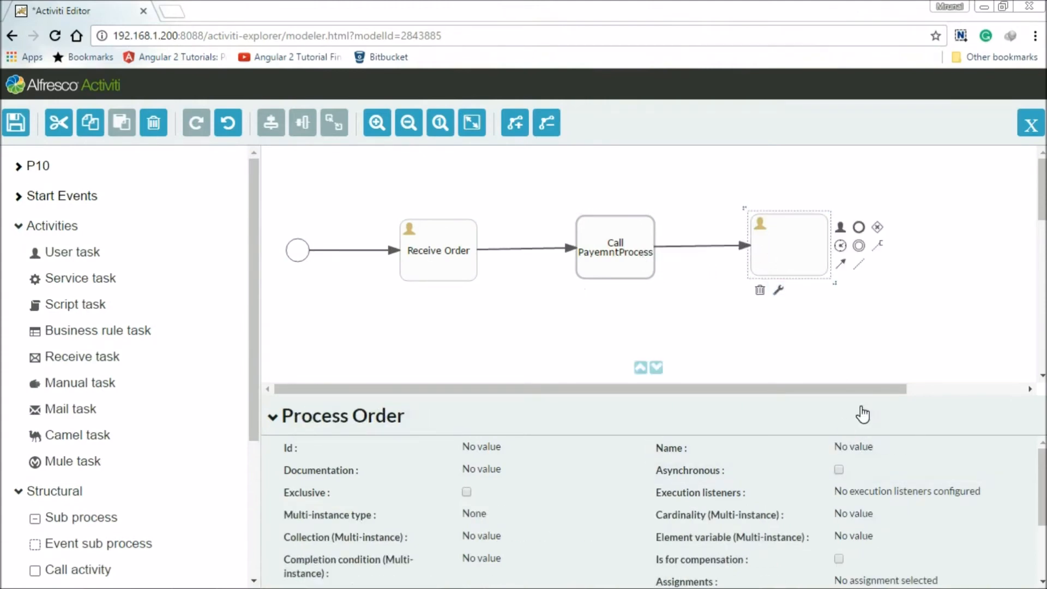
Name the new user task "Prepare and Ship".
click(886, 461)
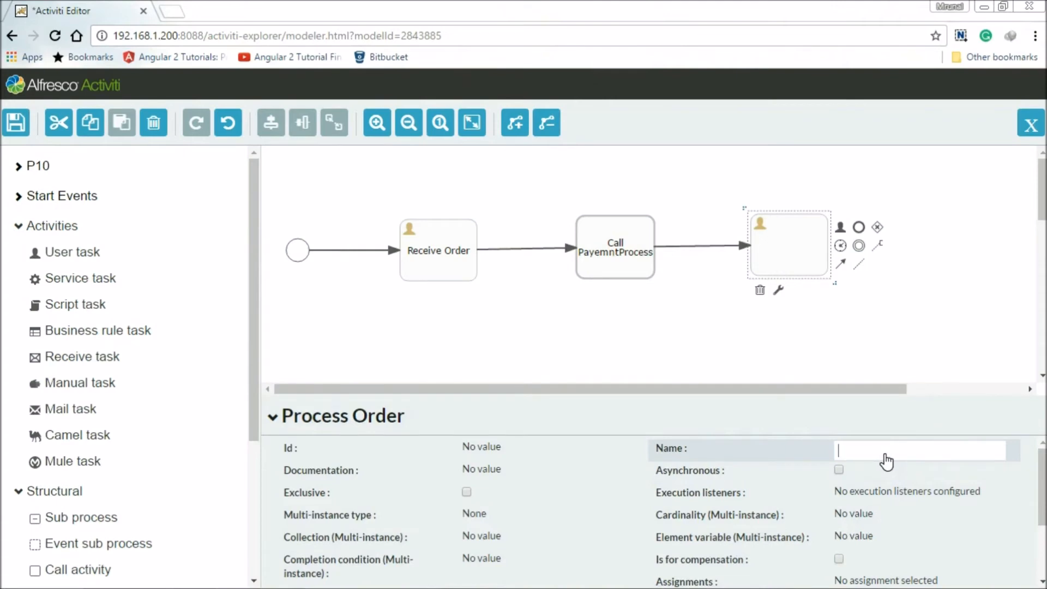
text(Prepare and Ship)
click(849, 336)
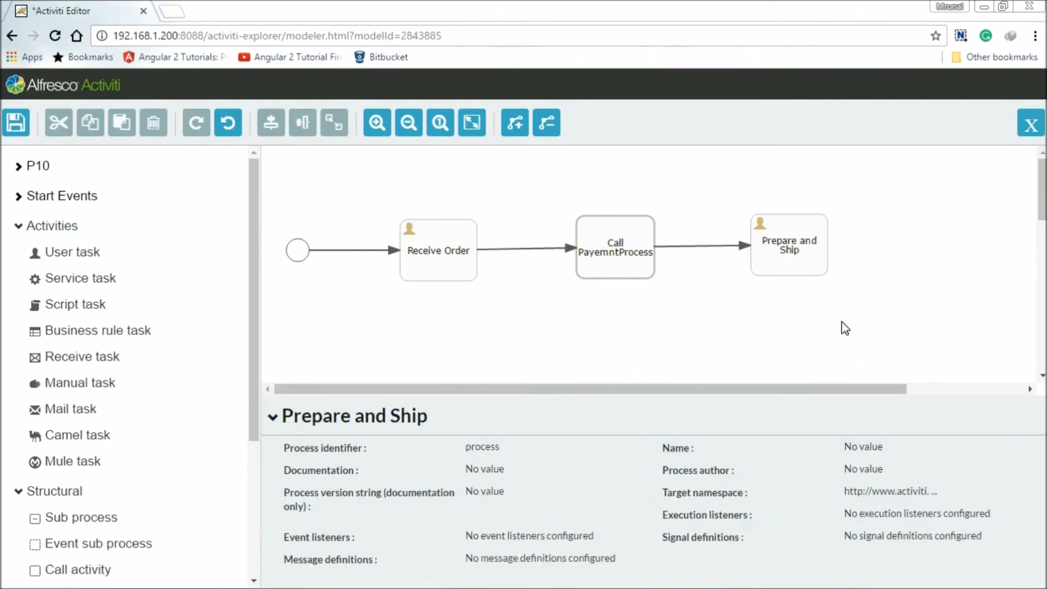
Add an end event connected after the Prepare and Ship task.
click(810, 271)
drag(859, 227, 920, 245)
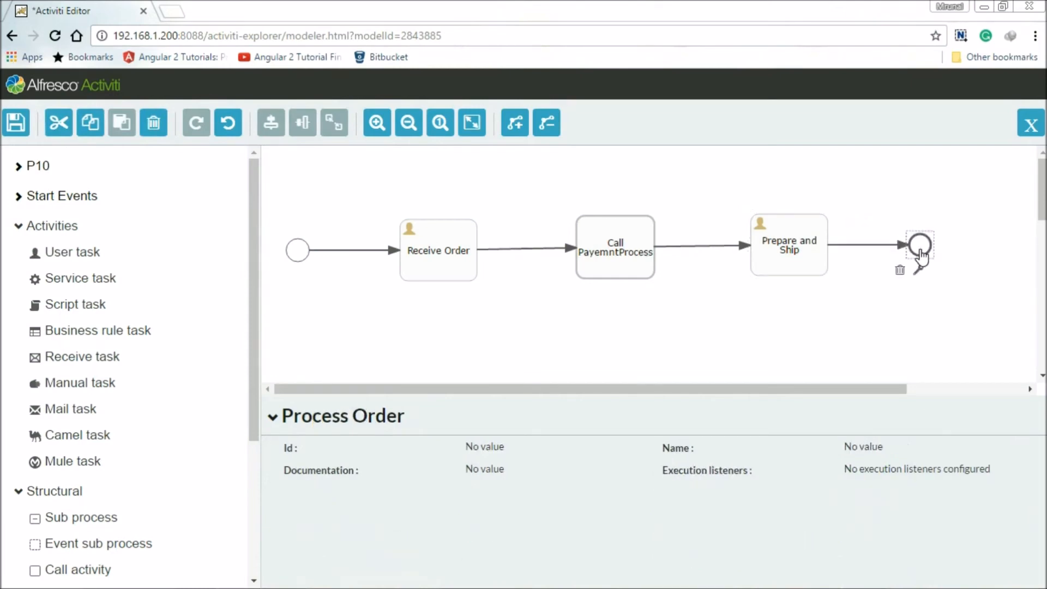
click(763, 328)
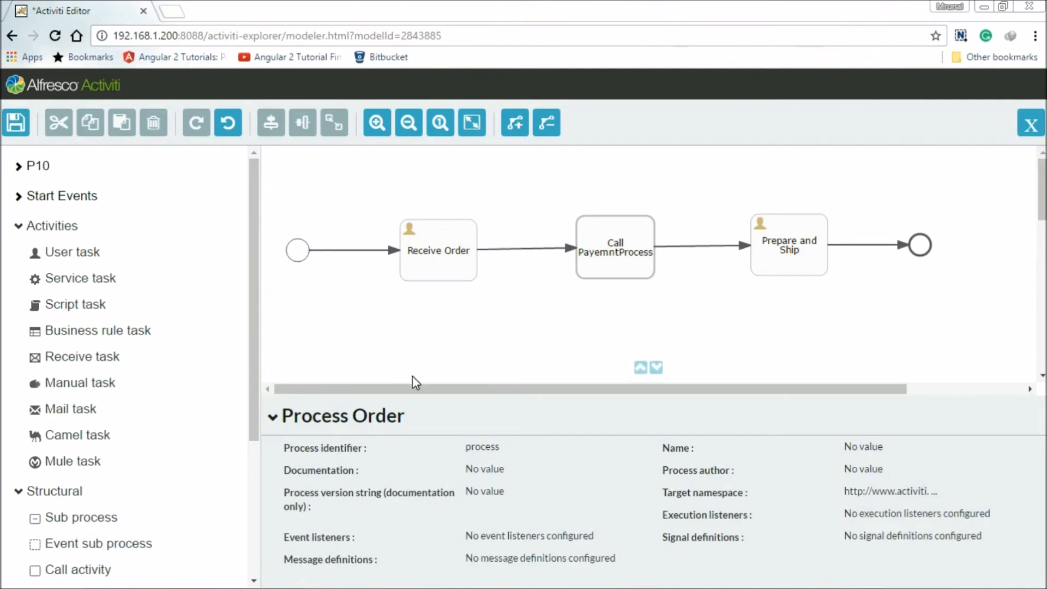
Set the process identifier to ProcessOrder.
click(493, 452)
double_click(492, 452)
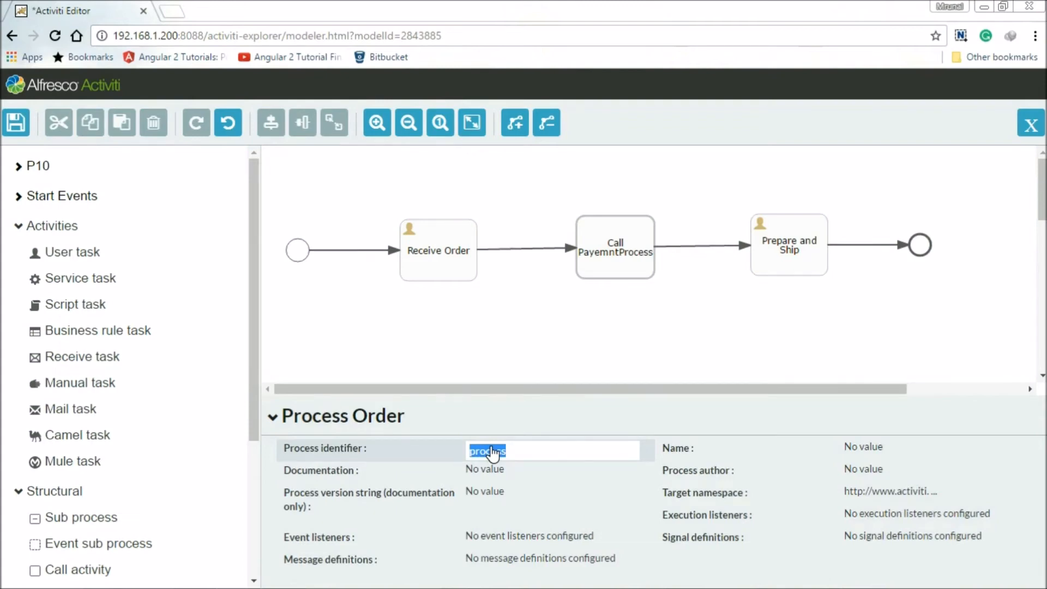
text(ProcessOrder)
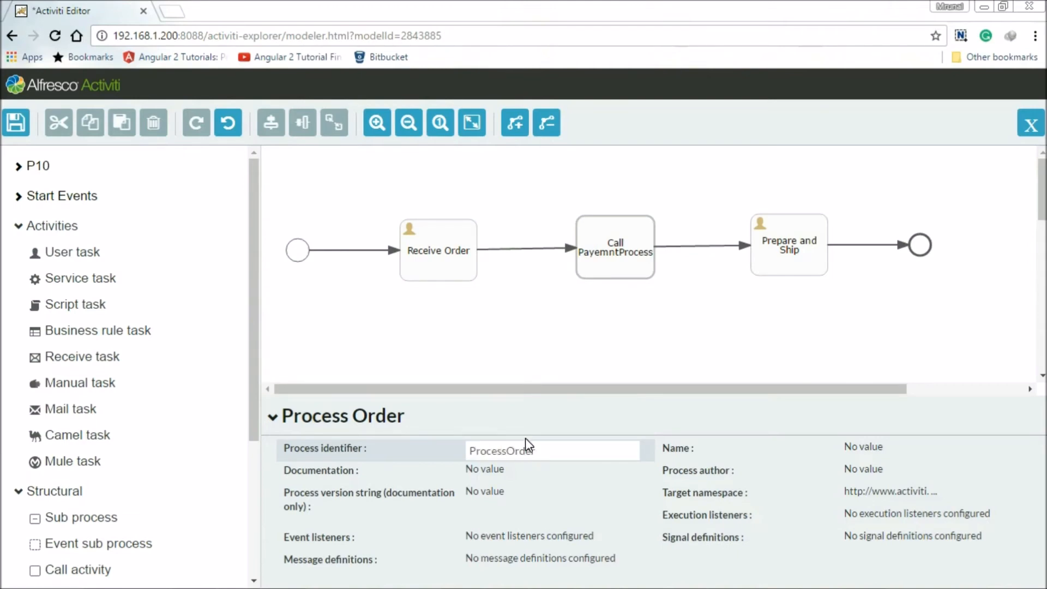
Set the process name to "Process Order", then save the model and close the editor.
click(869, 449)
text(Pr)
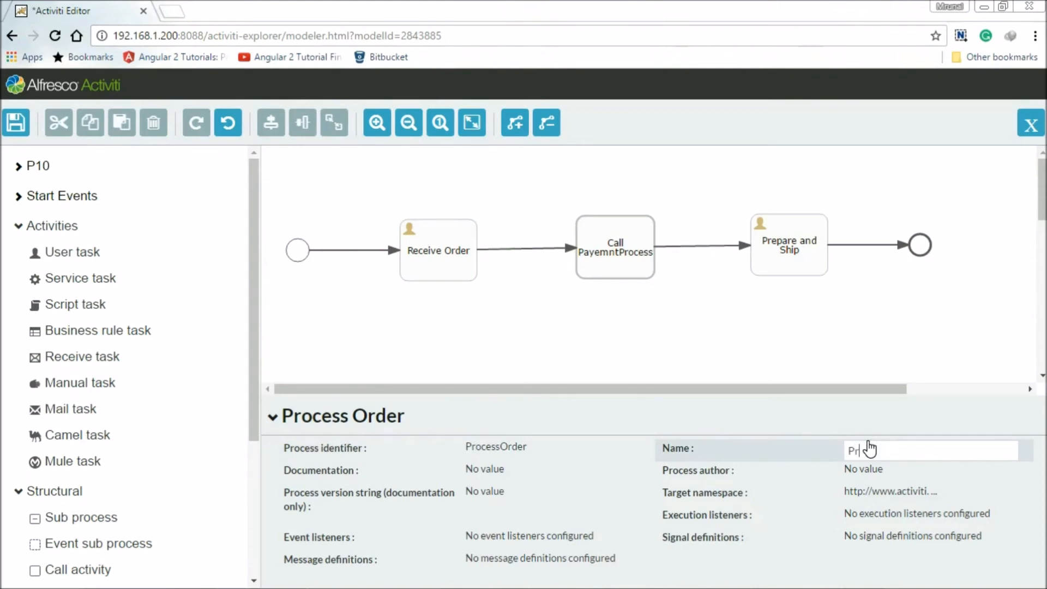
text(ocess Order)
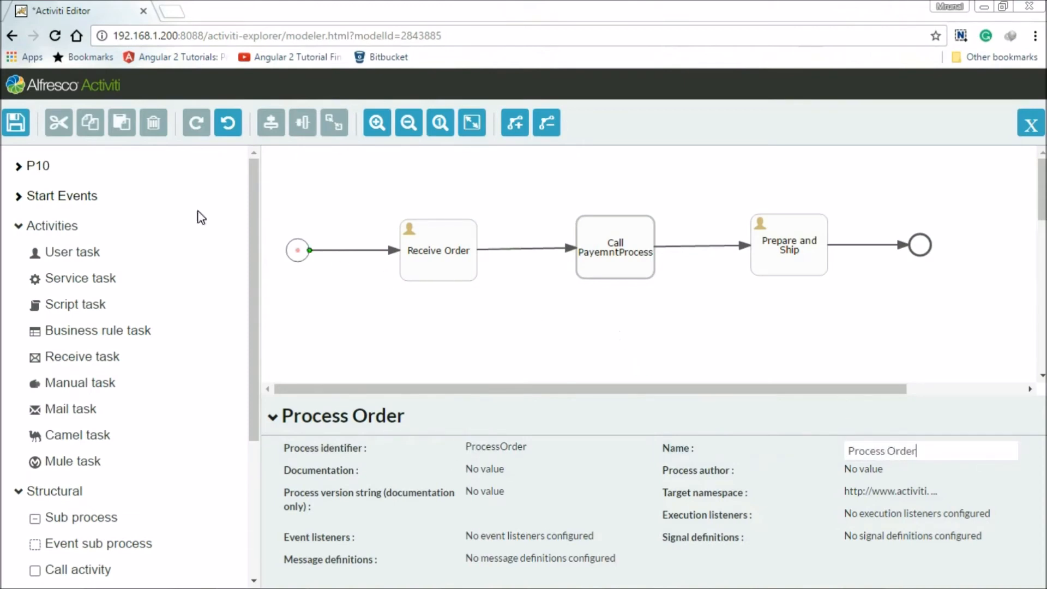
click(15, 122)
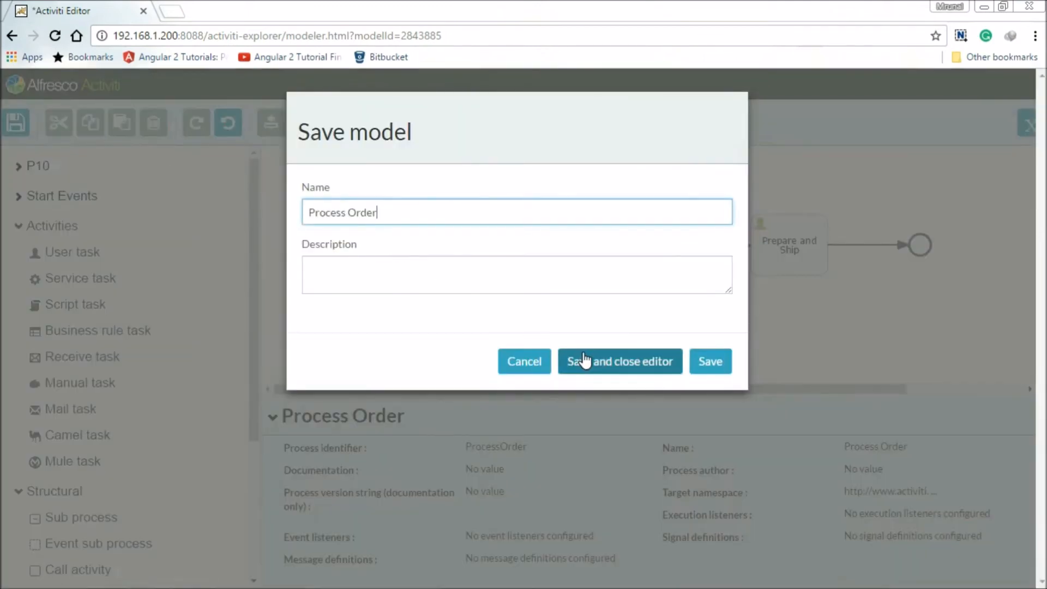
click(584, 360)
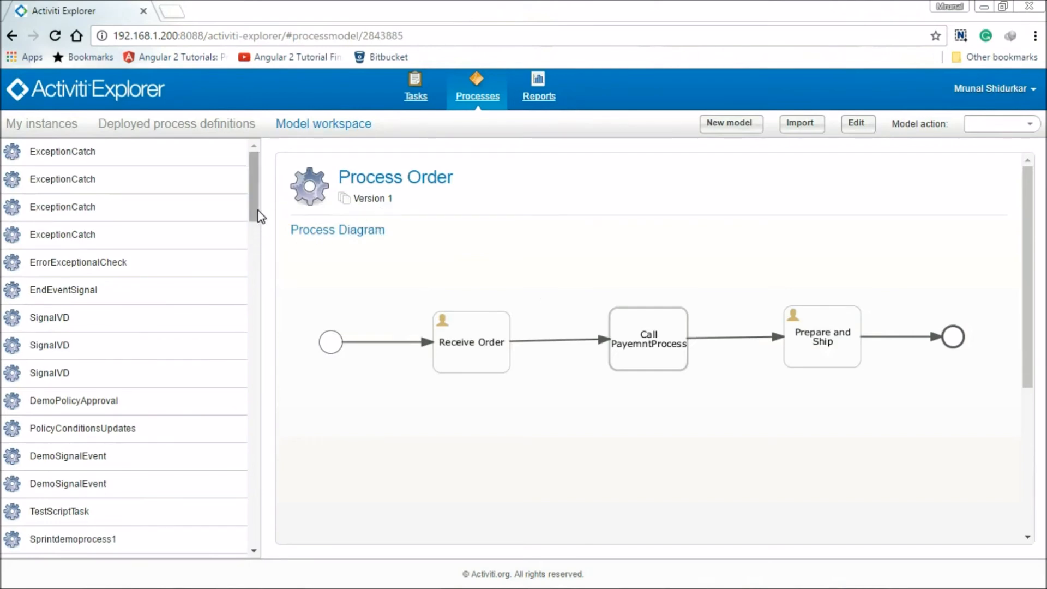
Deploy the PaymentProcess model from the model workspace.
drag(259, 216, 253, 352)
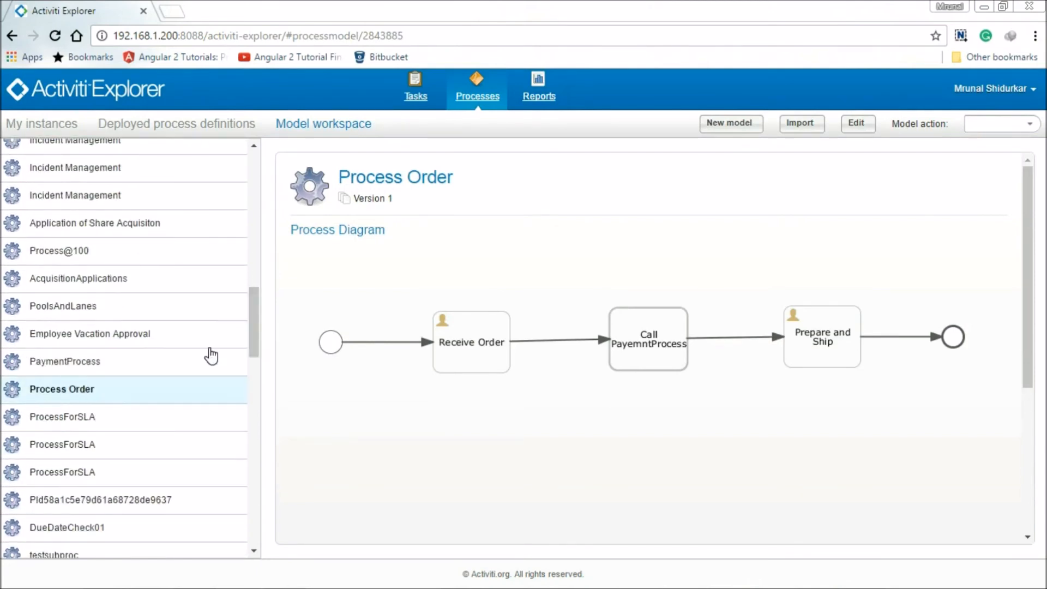
click(117, 361)
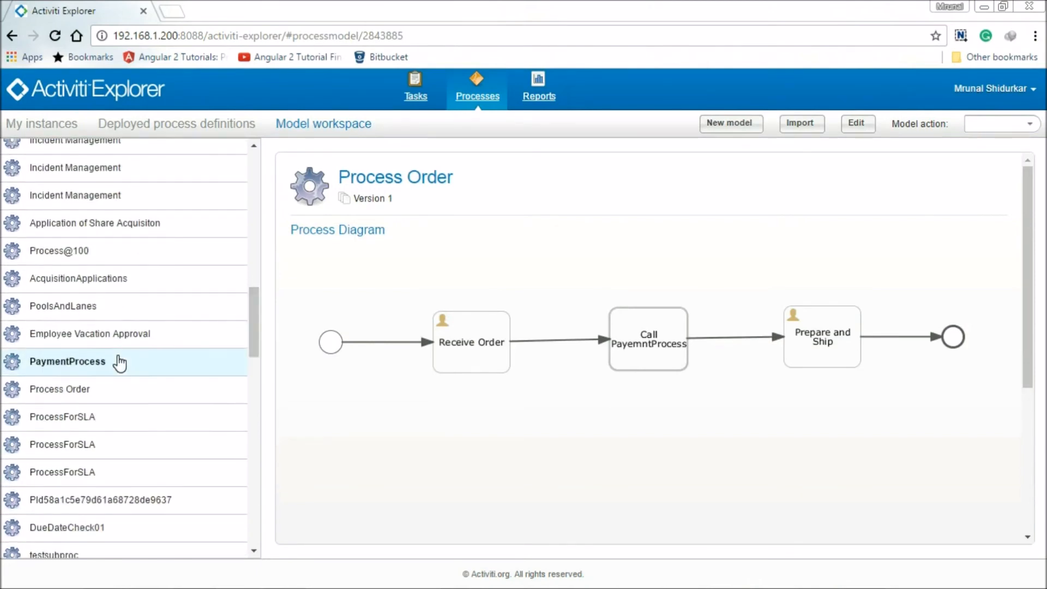
click(1034, 125)
click(997, 183)
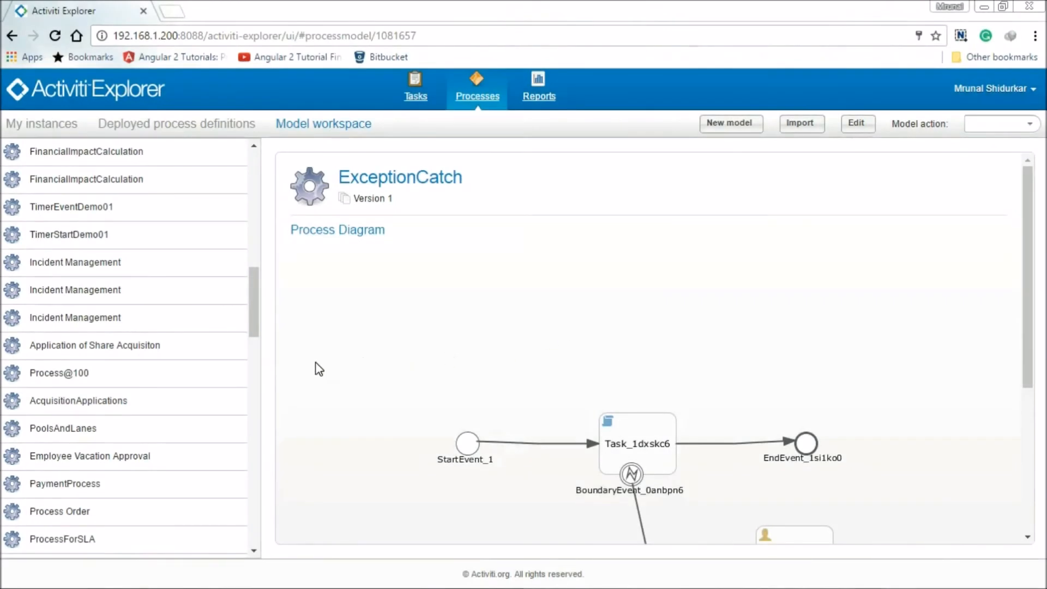
Deploy the Process Order model from the model workspace.
click(96, 512)
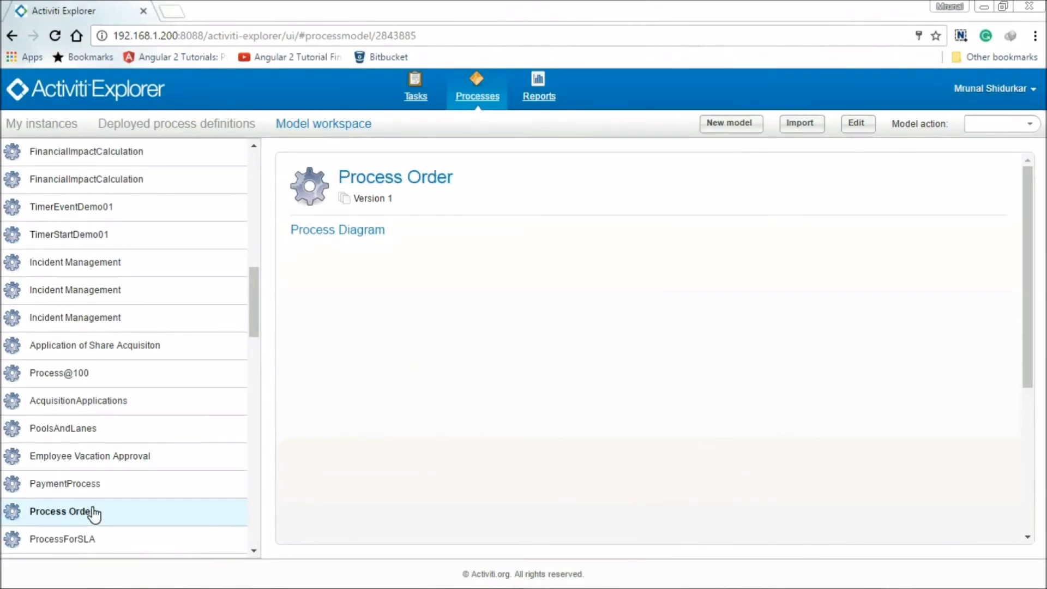
click(1029, 124)
click(988, 187)
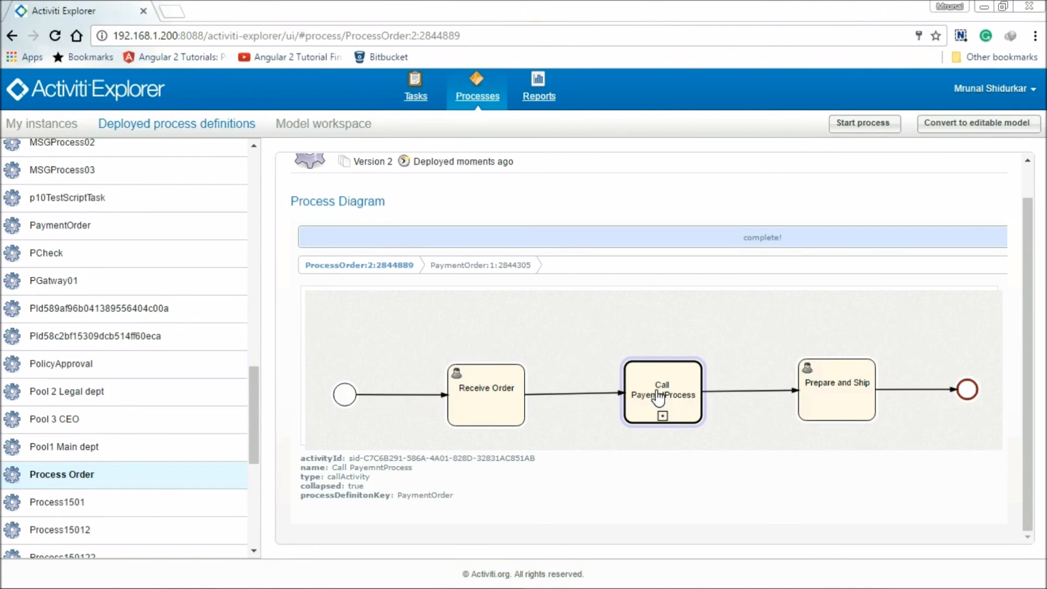
View the payment process called by the deployed Process Order's call activity and return to the parent diagram.
click(659, 397)
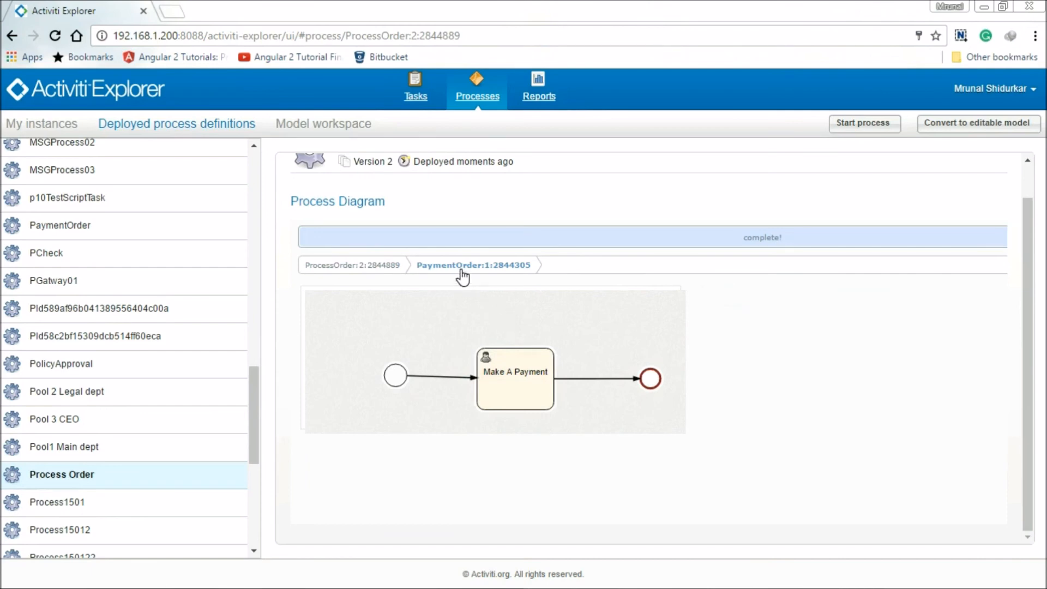
click(366, 276)
mouse_move(647, 406)
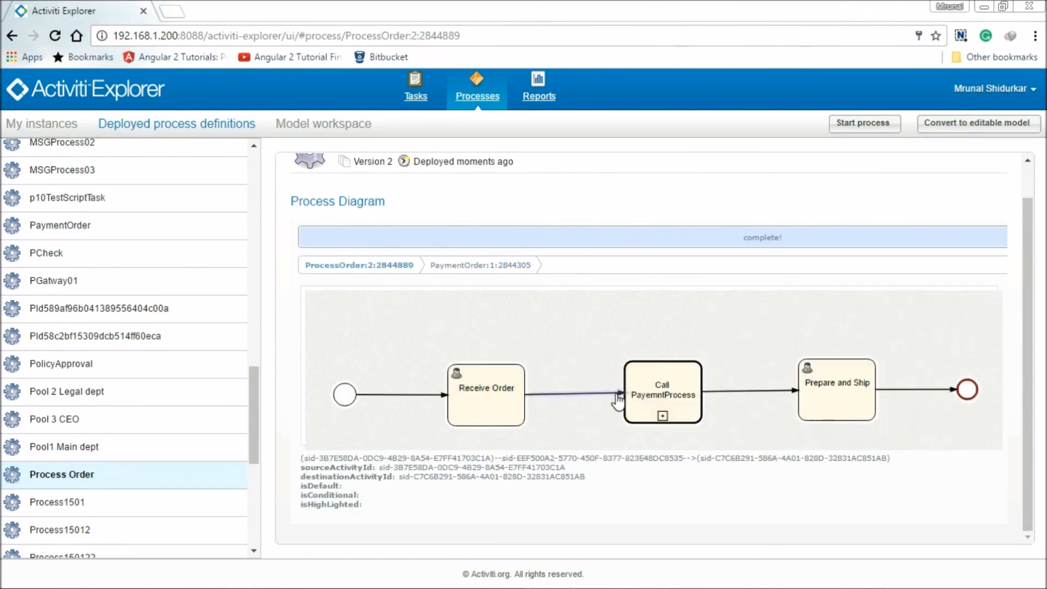